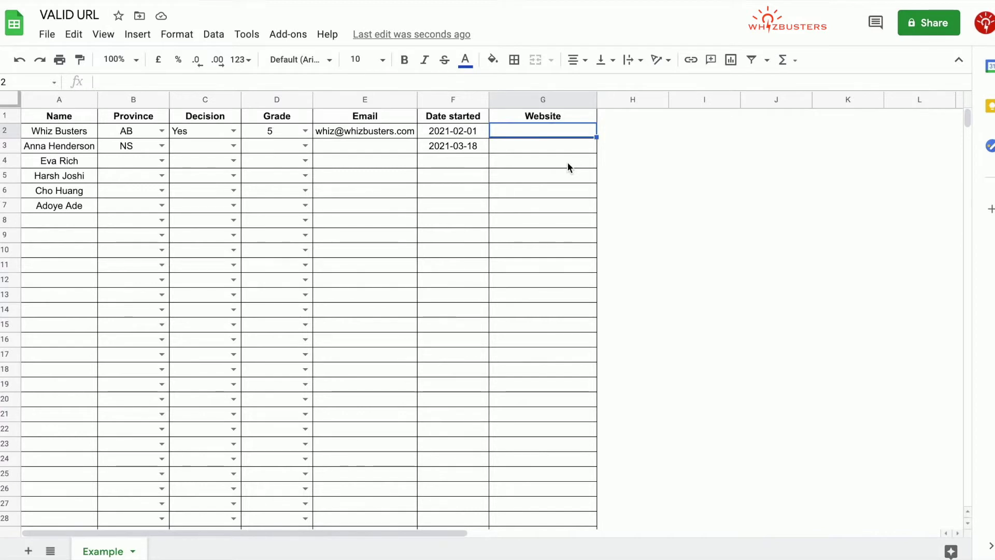
- Set a Text 'is a valid URL' validation rule on Website range G2:G1000
key("ctrl+shift+Down")
left_click(214, 35)
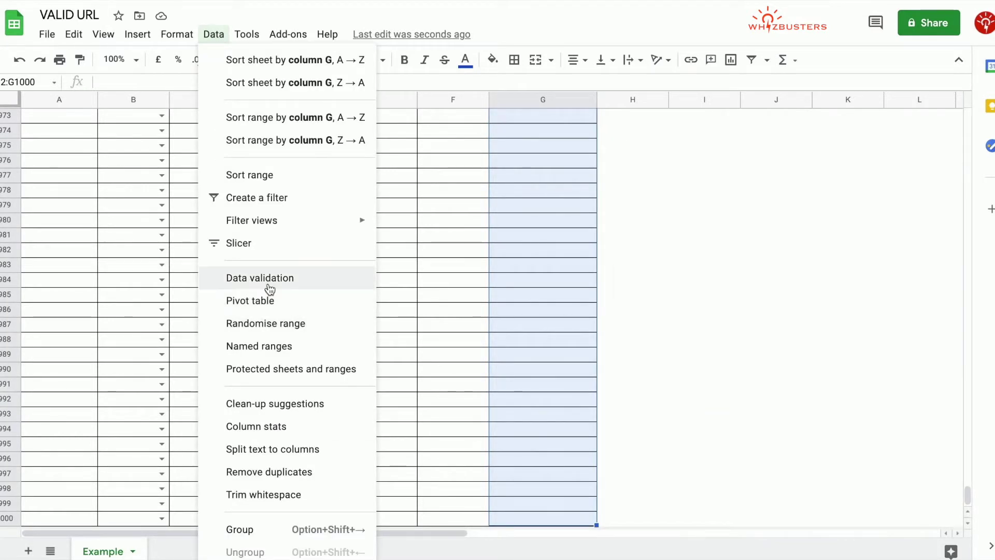
left_click(263, 280)
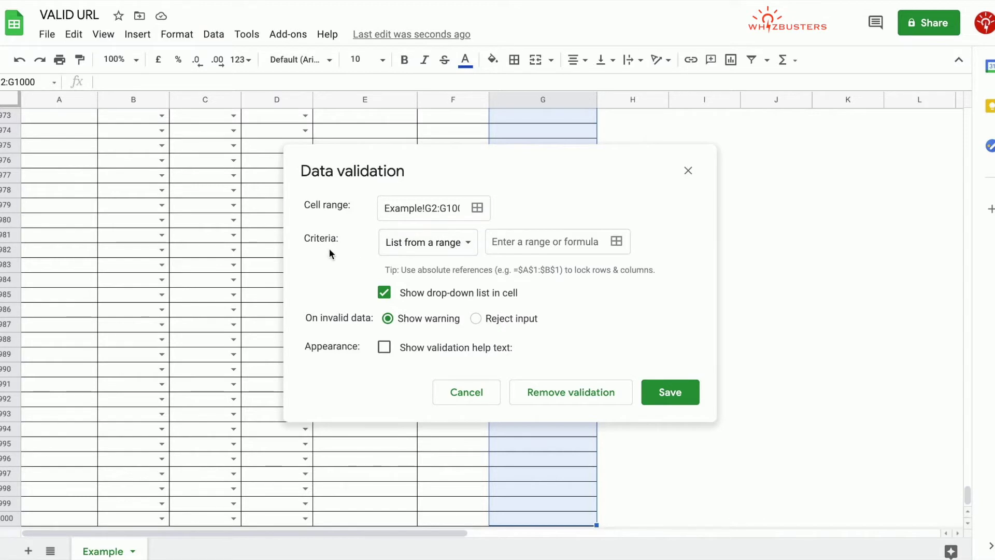
left_click(447, 249)
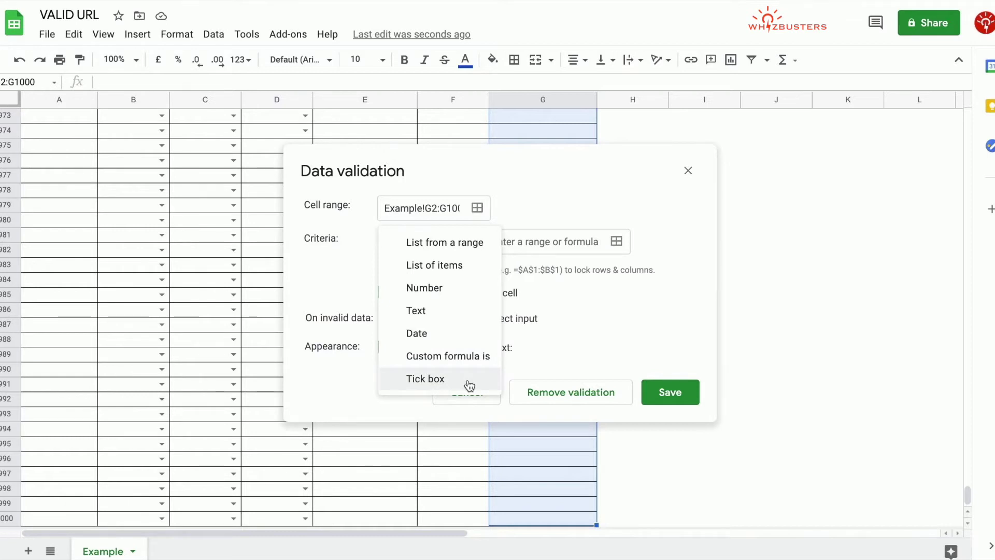
left_click(473, 311)
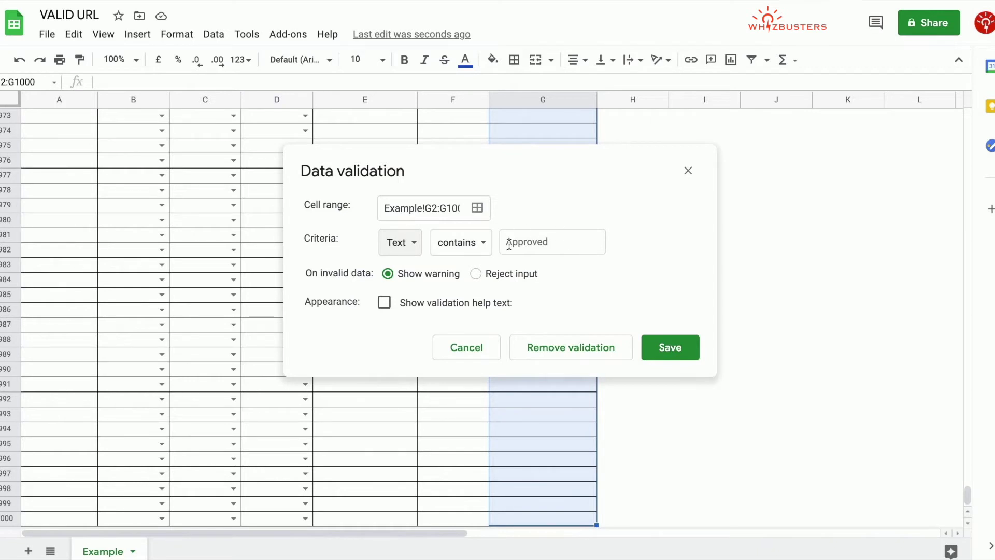
left_click(476, 250)
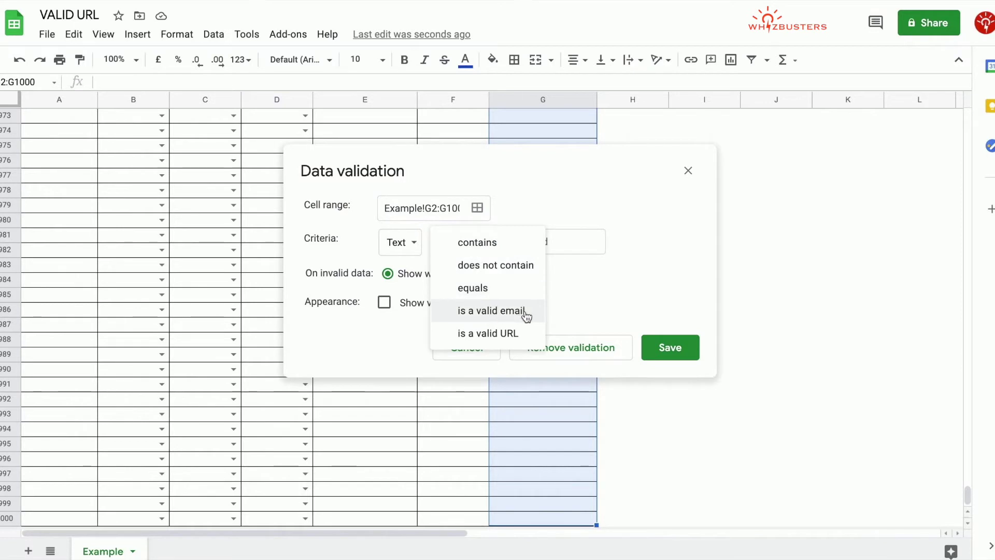
left_click(500, 334)
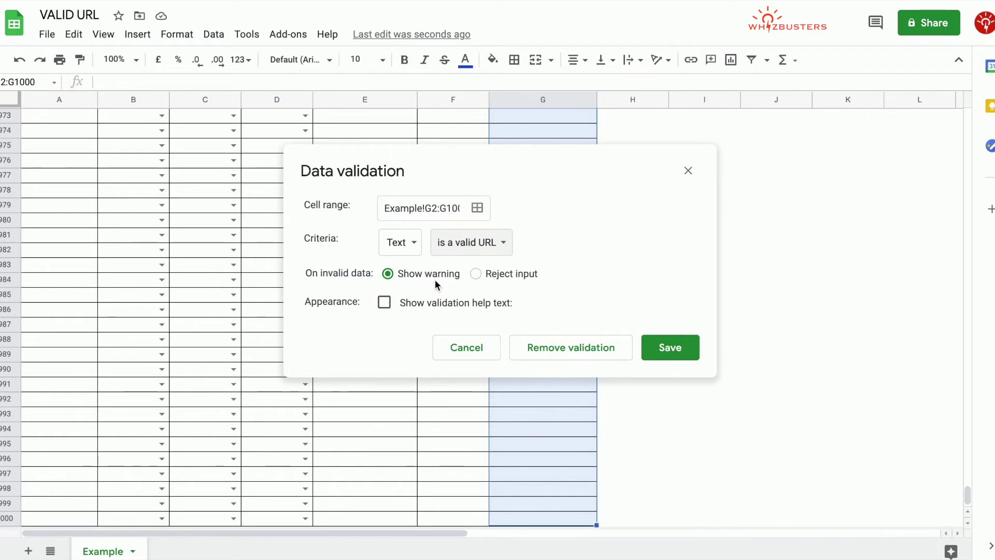
- Set invalid data to Reject input with validation help text shown, and save the rule
left_click(475, 274)
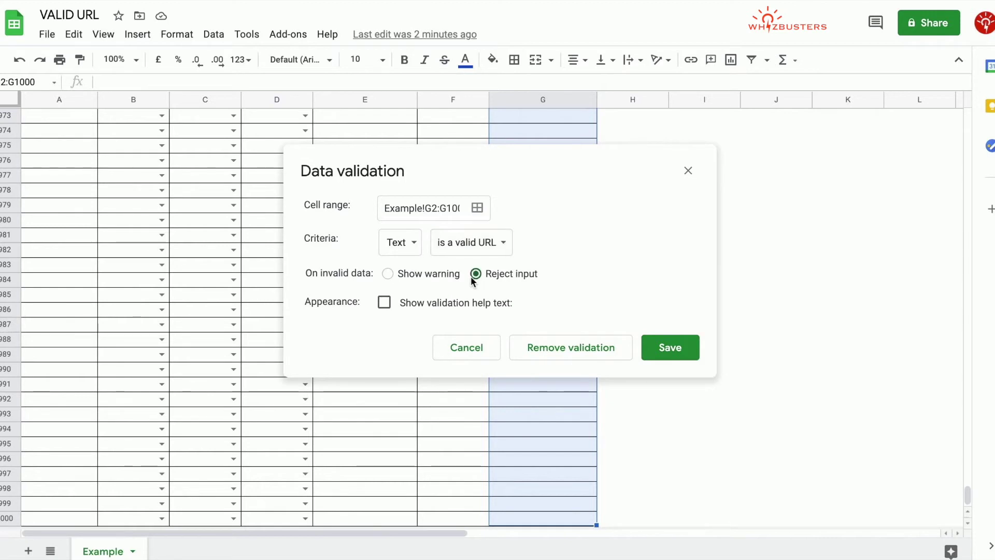
left_click(389, 306)
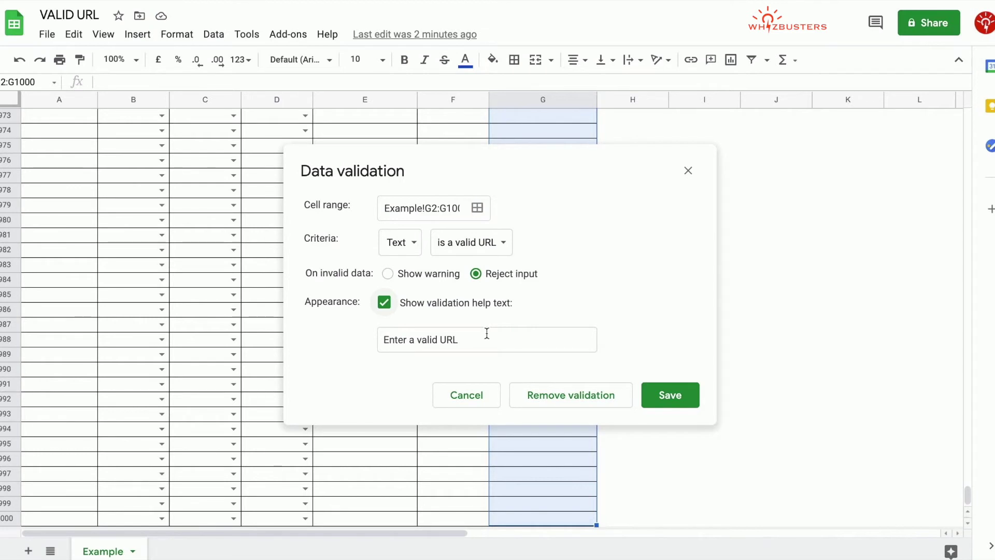
left_click(669, 395)
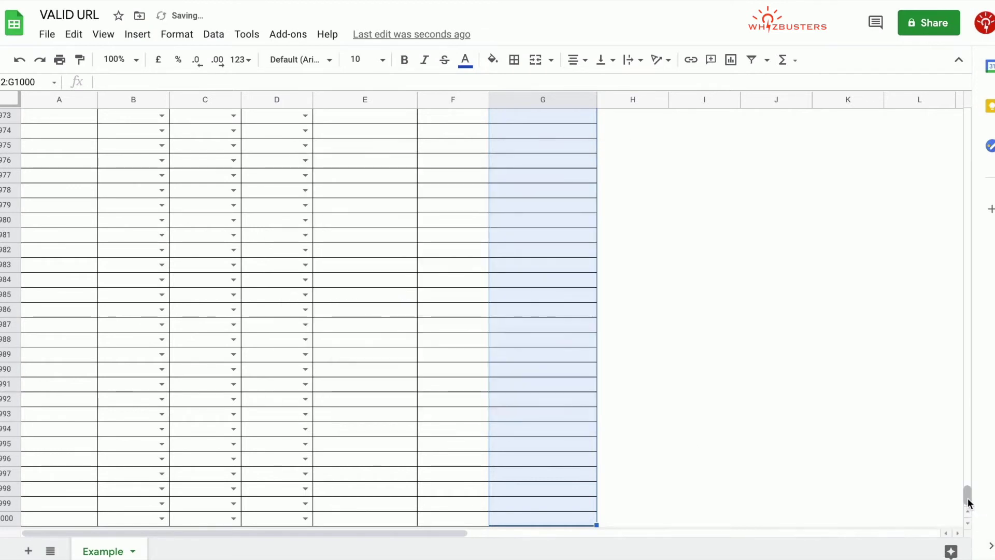
- Enter the website whizbusters.com in cell G2
left_click_drag(968, 499, 960, 114)
left_click(478, 206)
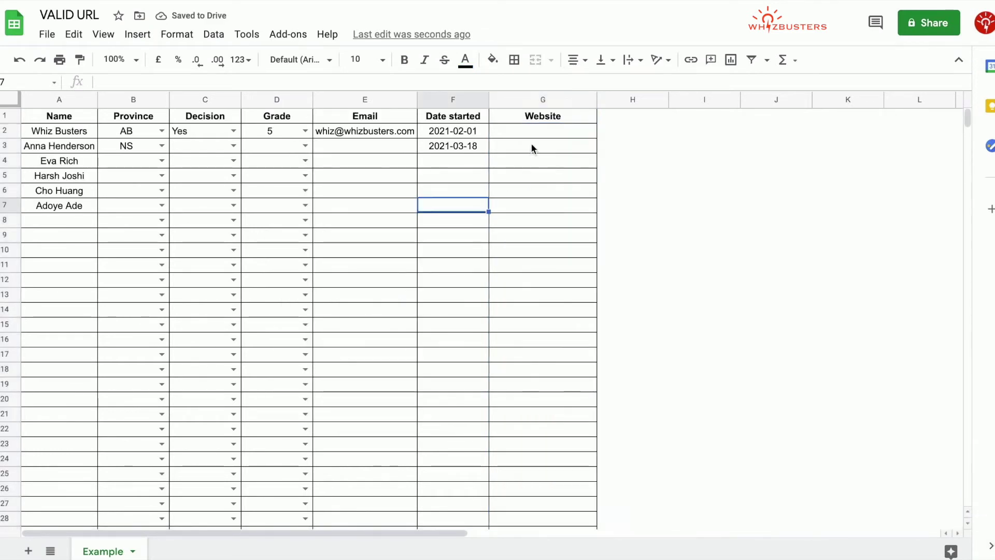
left_click(545, 129)
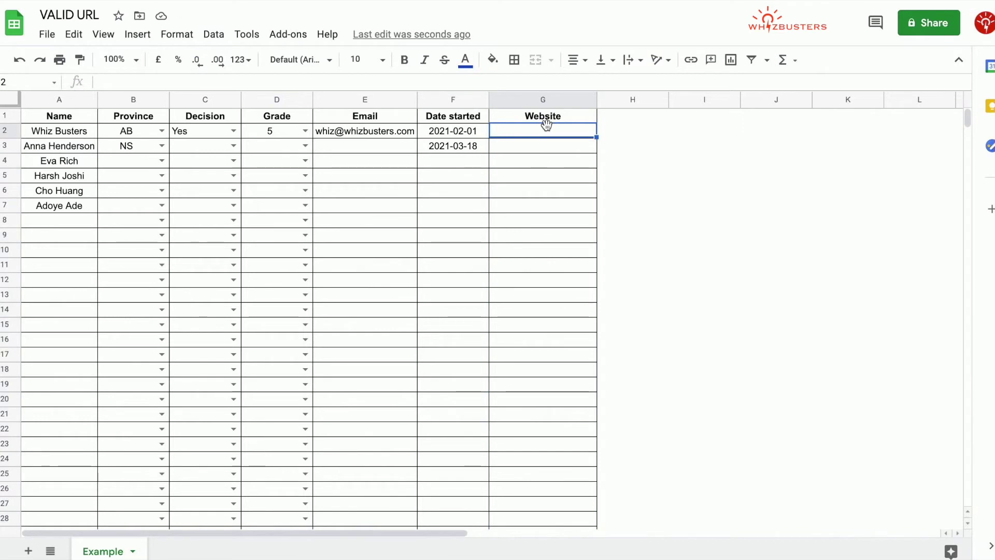
type("whizbusters.com")
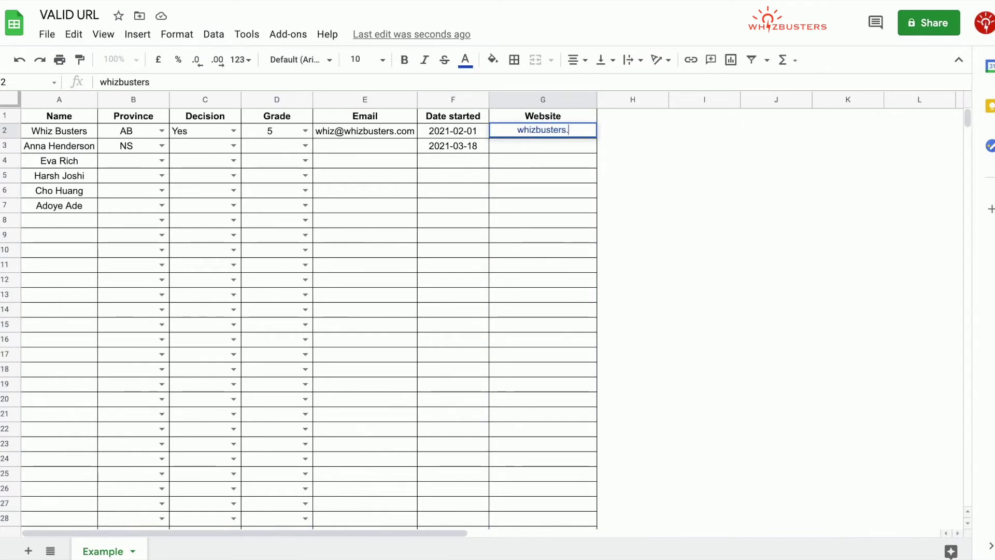
key("Return")
- Enter an e-mail address in G3 to test that the URL rule rejects it
mouse_move(568, 132)
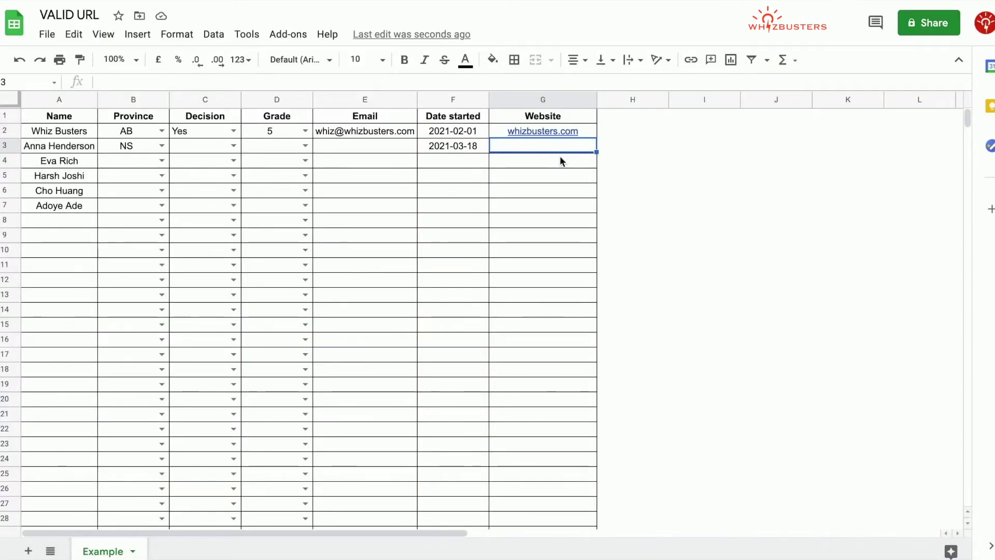
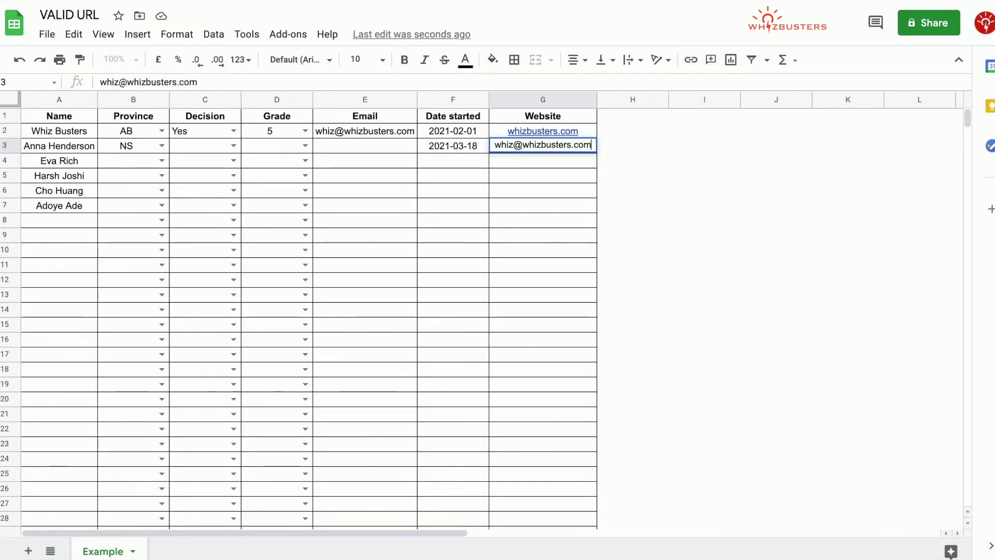
key("Return")
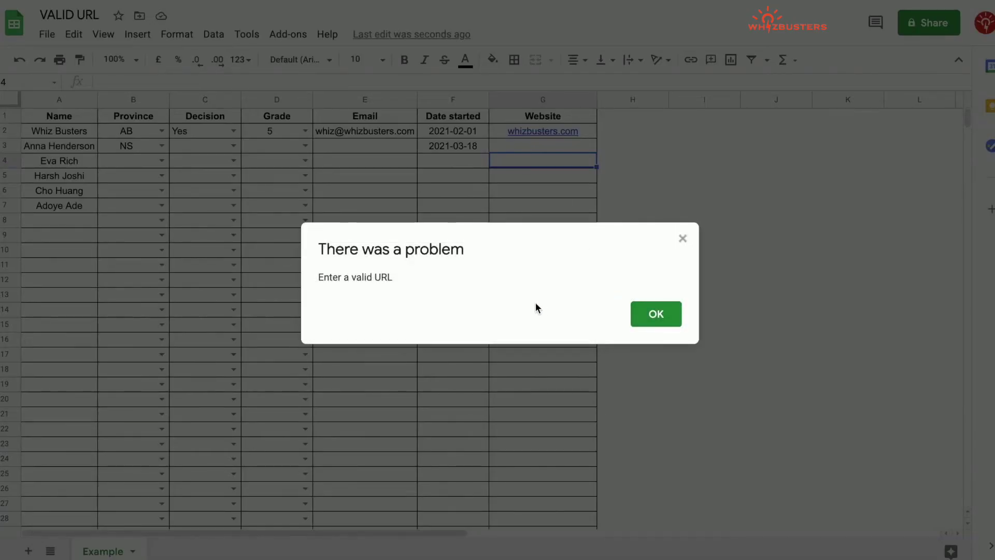
- Dismiss the 'There was a problem' invalid-URL message, leaving G3 empty
left_click(649, 321)
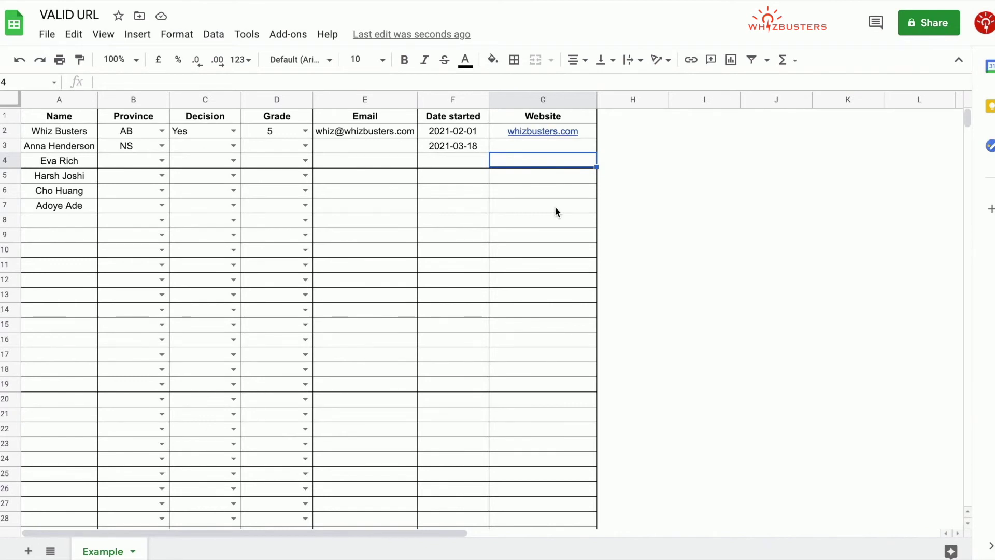
- Change G3's URL validation to Show warning instead of rejecting input
left_click(565, 144)
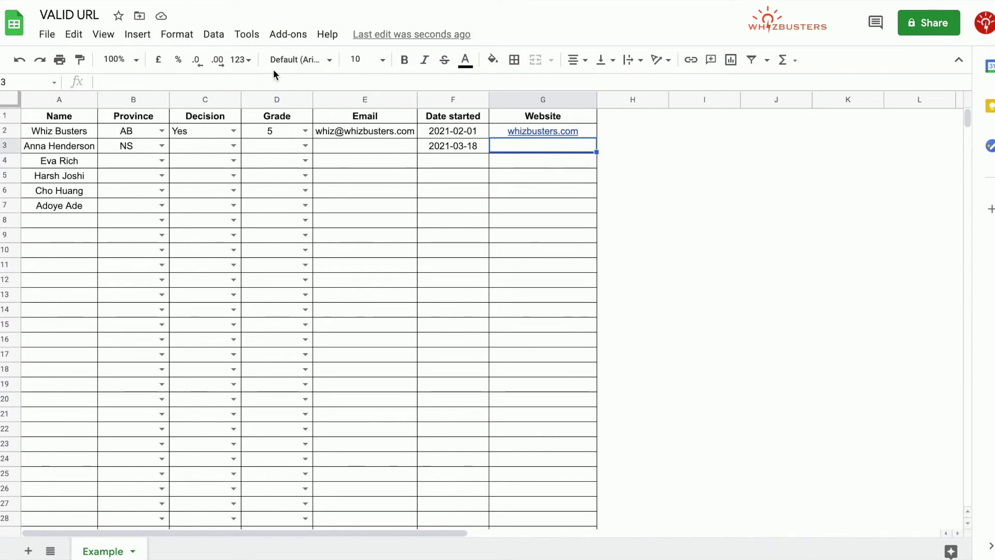
left_click(214, 36)
left_click(255, 228)
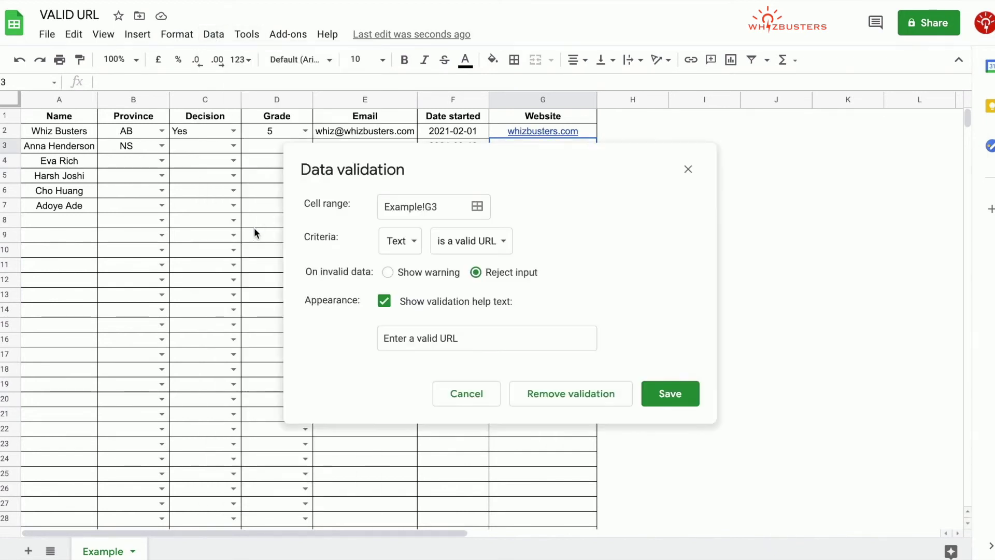
left_click(388, 275)
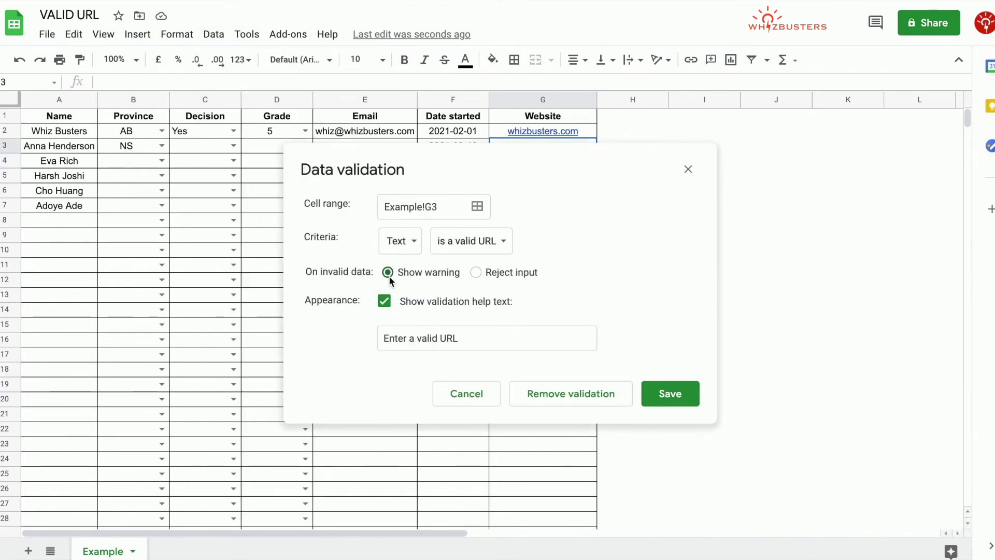
left_click(669, 394)
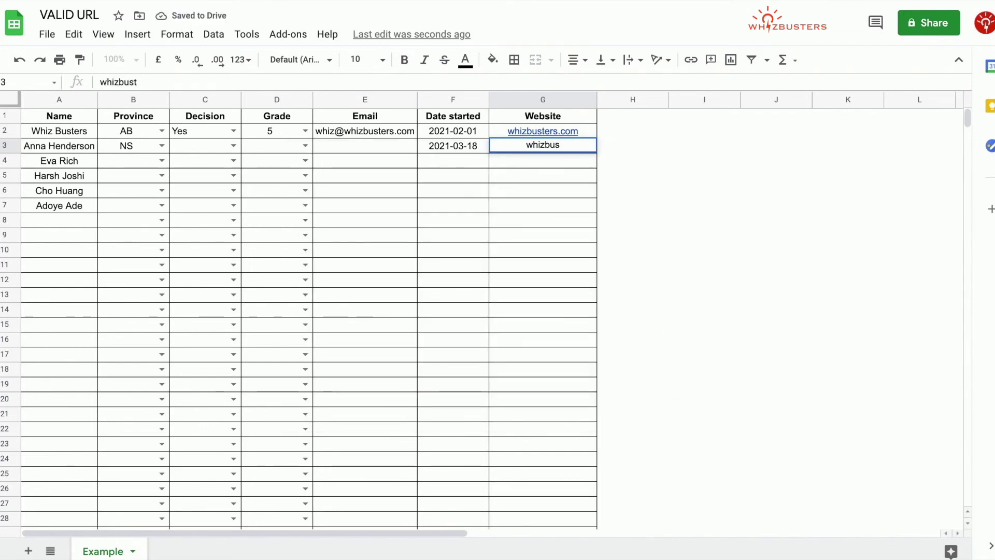
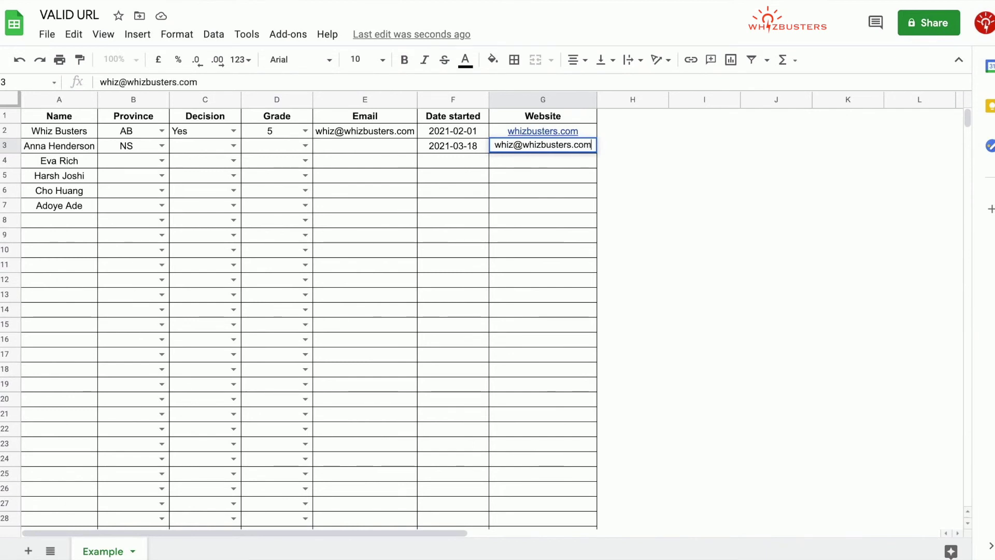
- Enter an e-mail address in G3, check its invalid-URL flag, then delete it
key("Return")
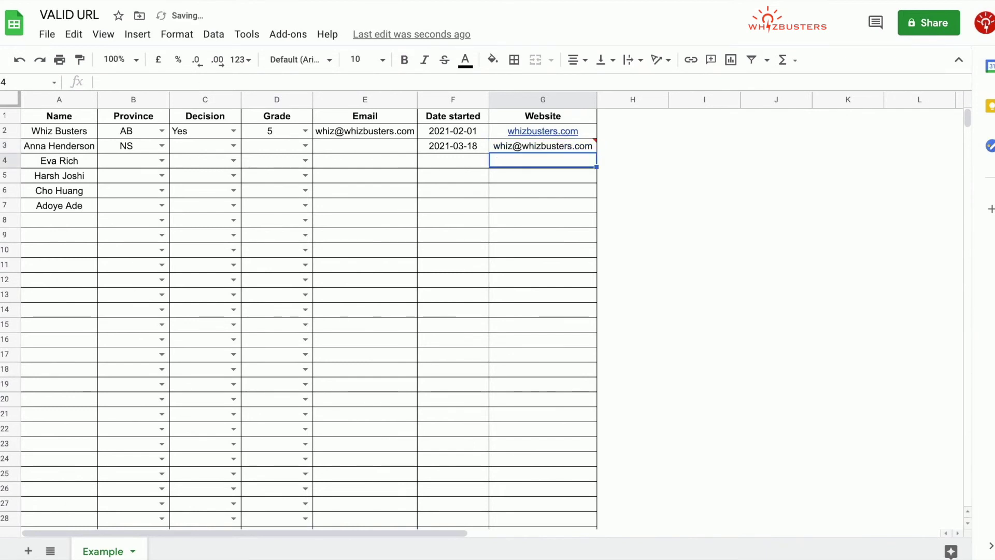
mouse_move(582, 147)
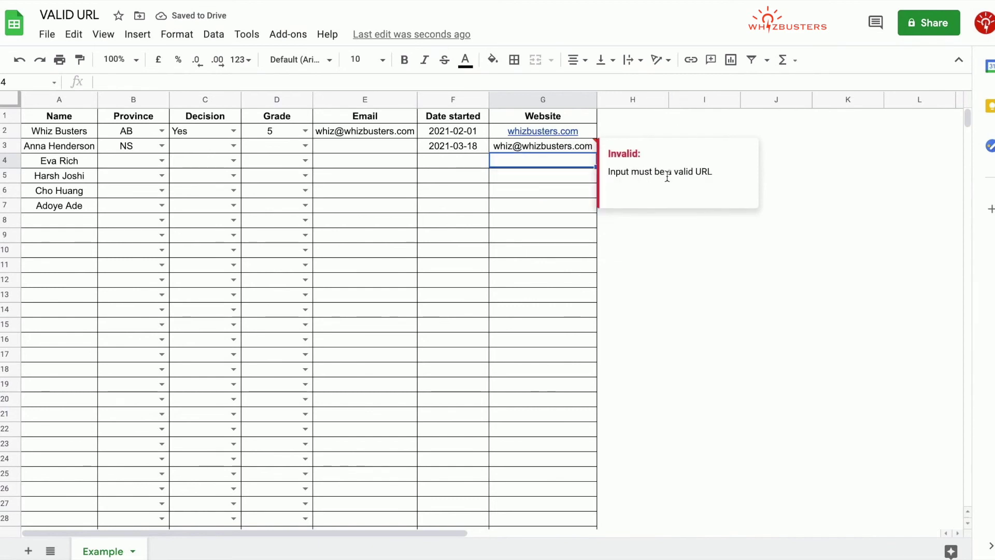
left_click(577, 149)
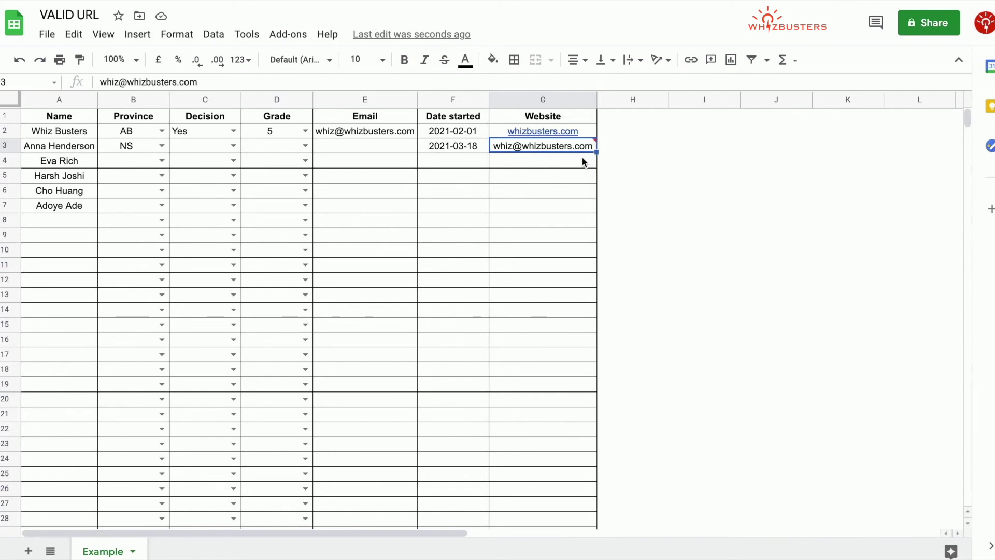
key("Delete")
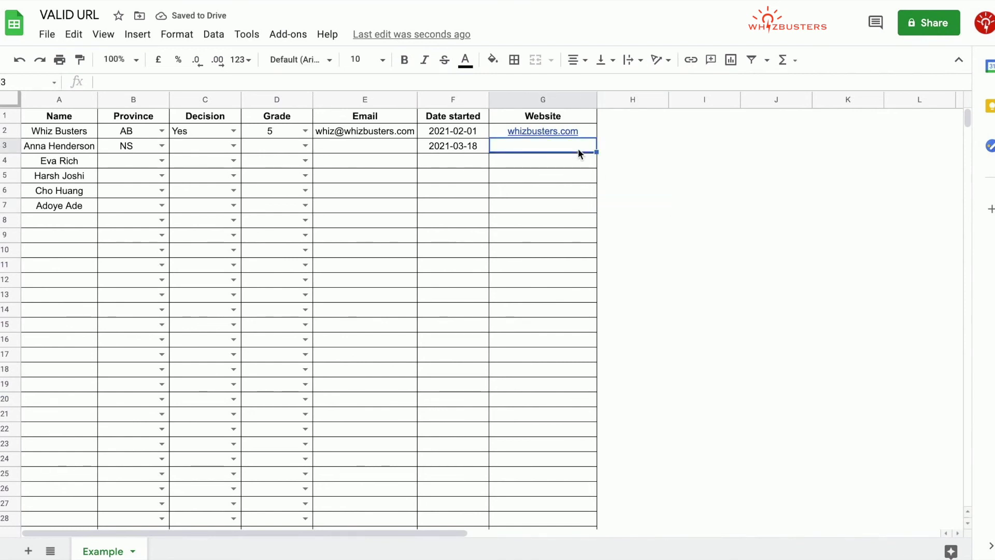
- Switch G3's URL validation back to Reject input
left_click(214, 34)
left_click(251, 221)
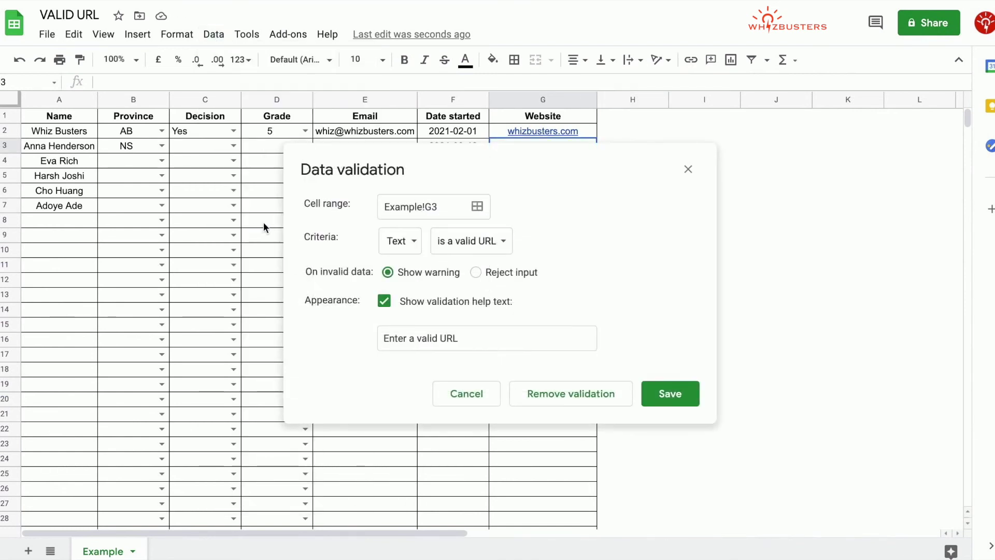
left_click(477, 273)
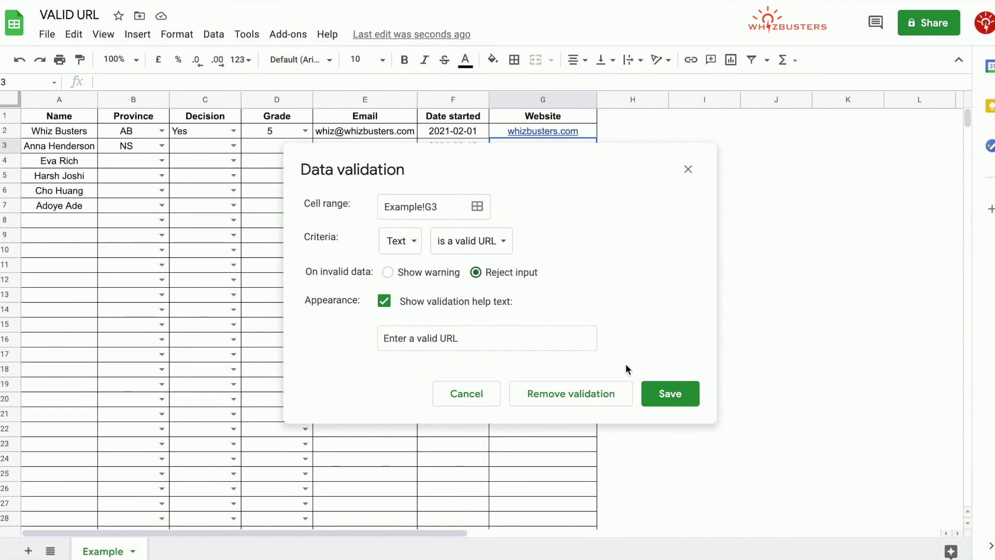